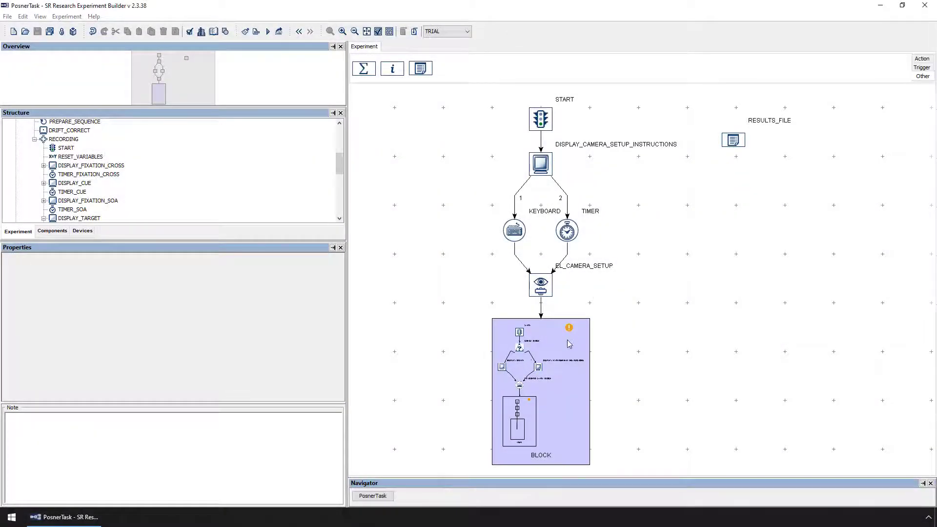
Drill down through BLOCK and TRIAL into the RECORDING sequence
double_click(569, 343)
double_click(570, 344)
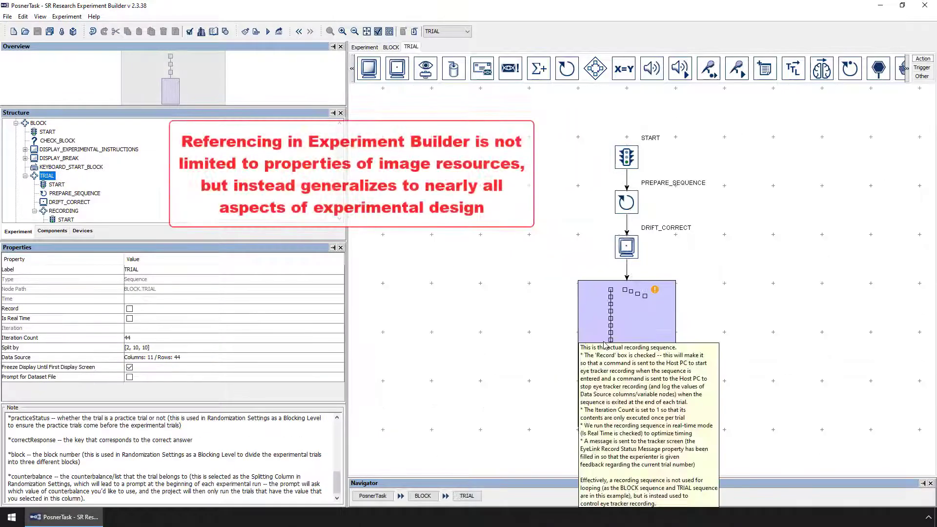
click(607, 346)
double_click(607, 346)
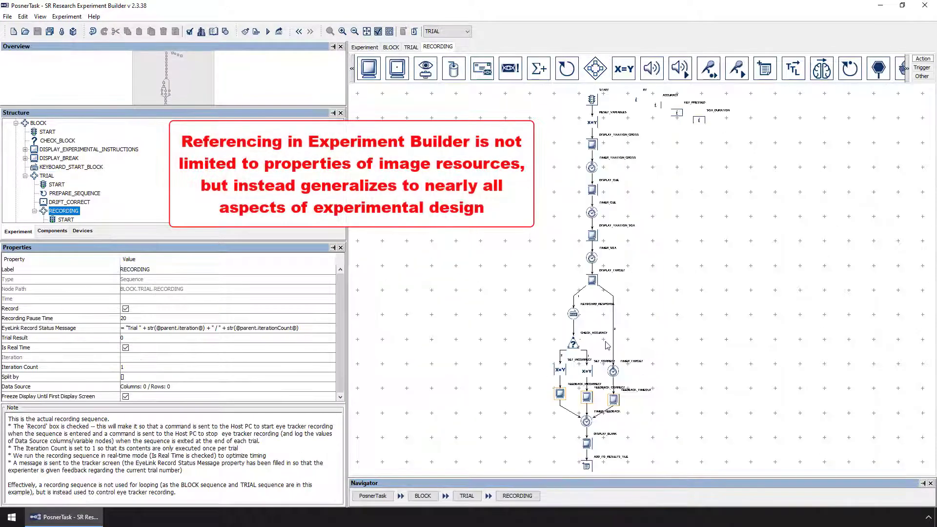
click(342, 31)
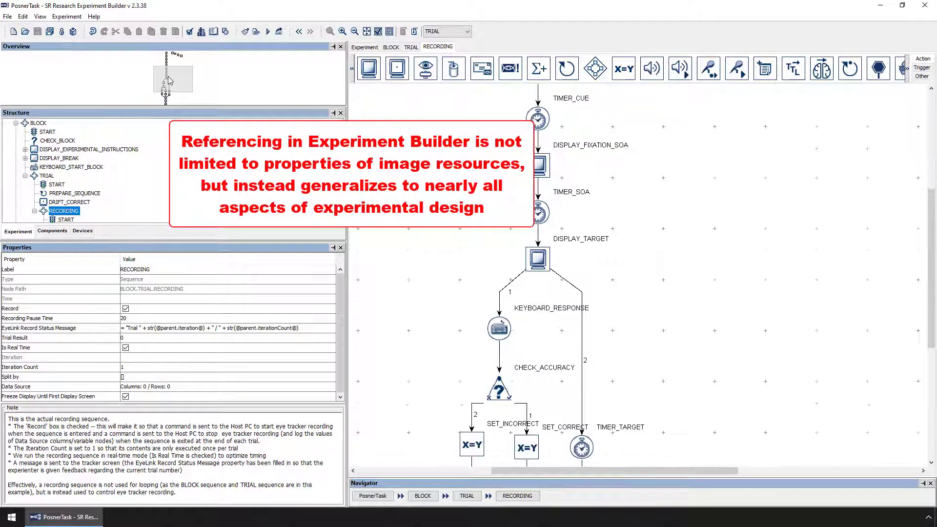
drag(169, 80, 170, 81)
click(537, 213)
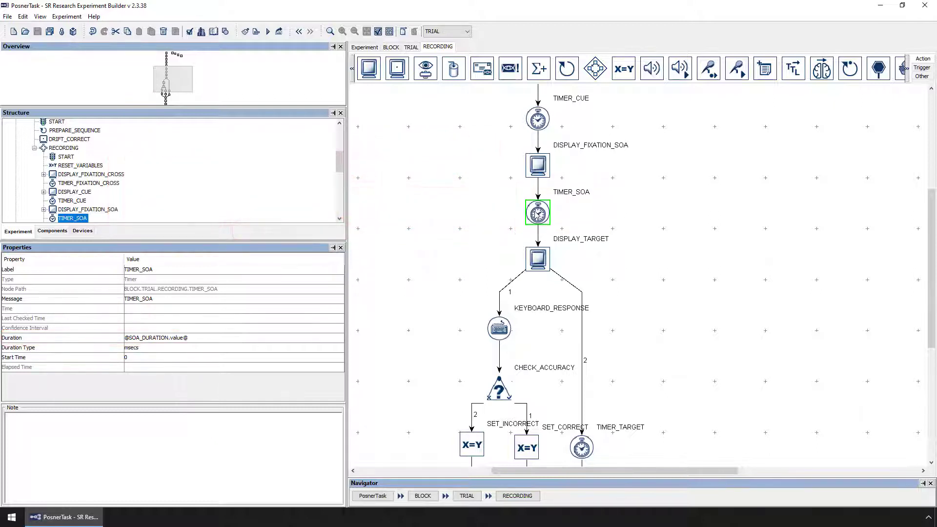
double_click(537, 258)
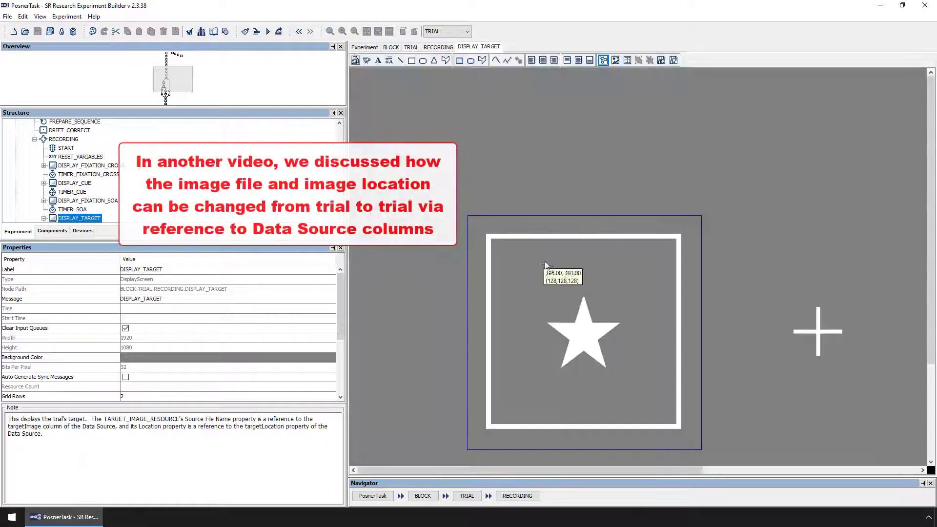
click(566, 303)
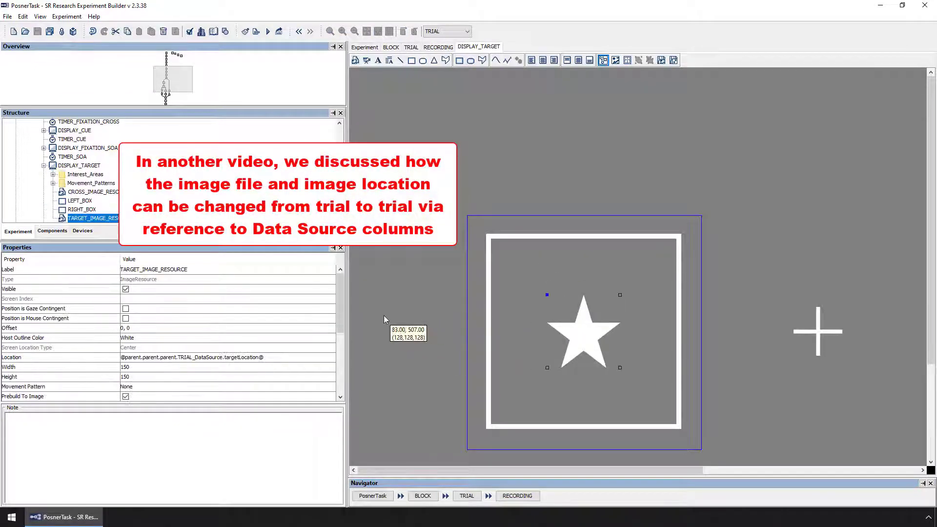
drag(343, 312, 340, 346)
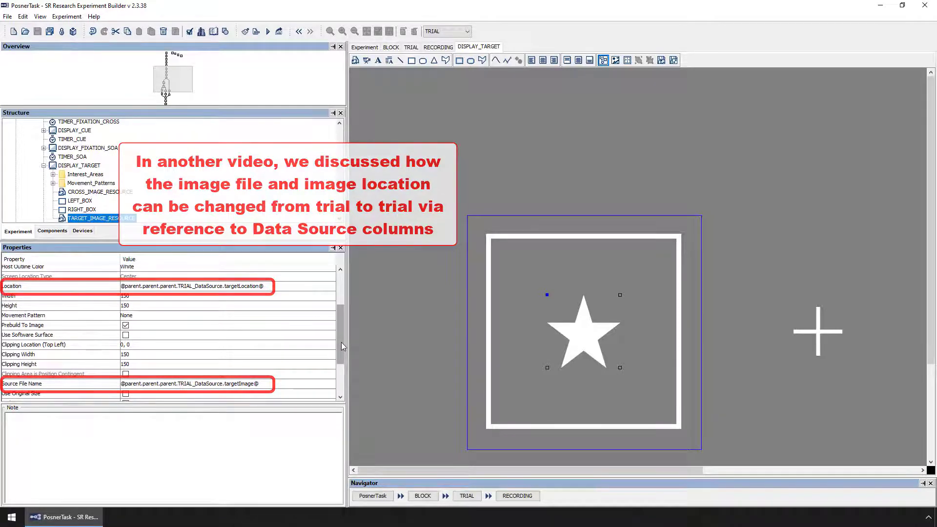
click(432, 49)
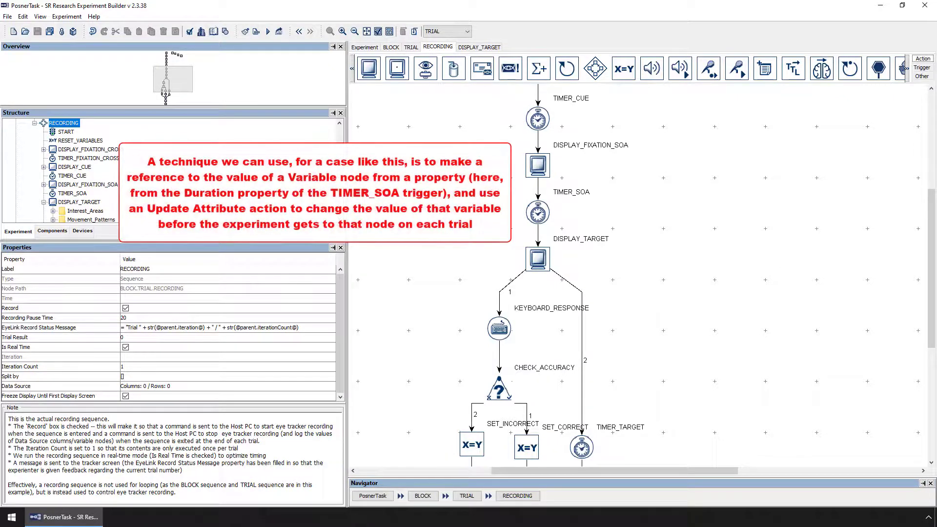
Reselect TIMER_SOA and scroll up to RESET_VARIABLES and the variable nodes at the sequence start
click(539, 214)
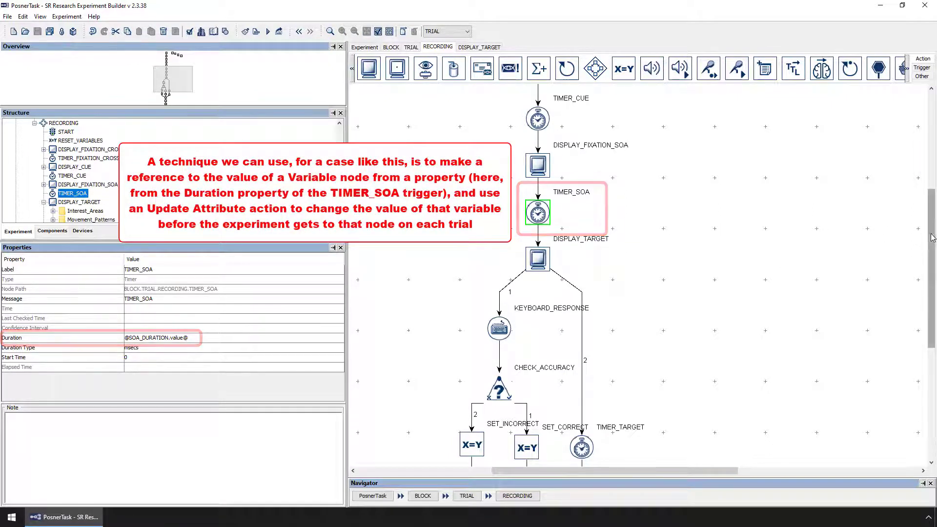
drag(932, 238, 923, 139)
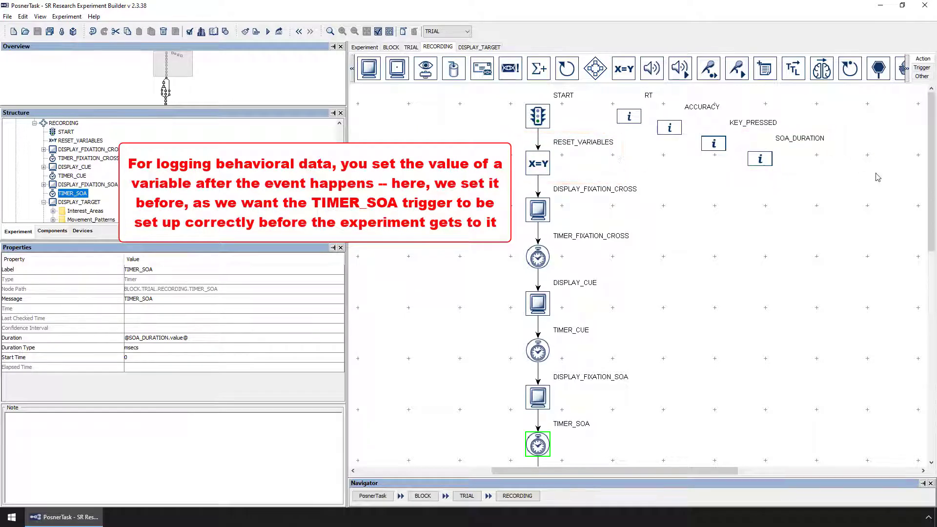
Select the SOA_DURATION variable node to view its Integer type and default value -1
mouse_move(930, 178)
mouse_down()
mouse_move(917, 253)
mouse_move(933, 251)
mouse_move(933, 175)
mouse_up()
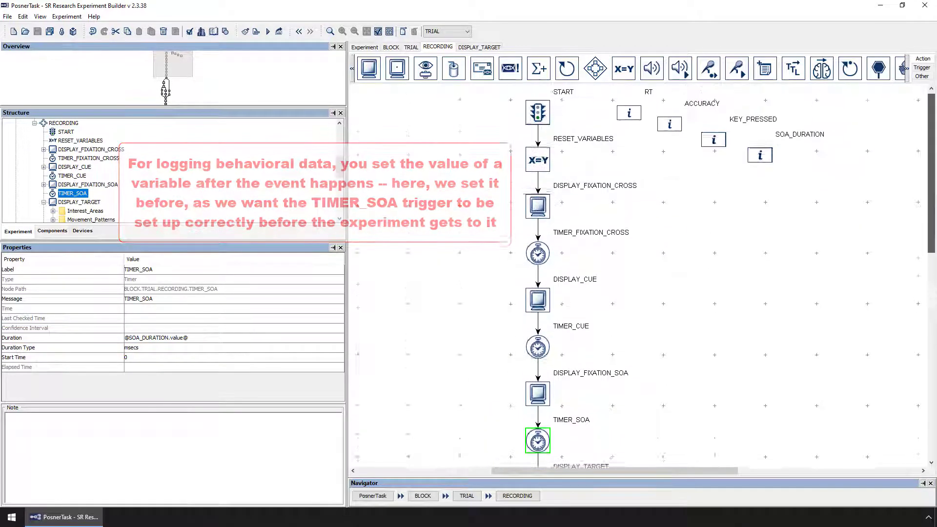
click(763, 163)
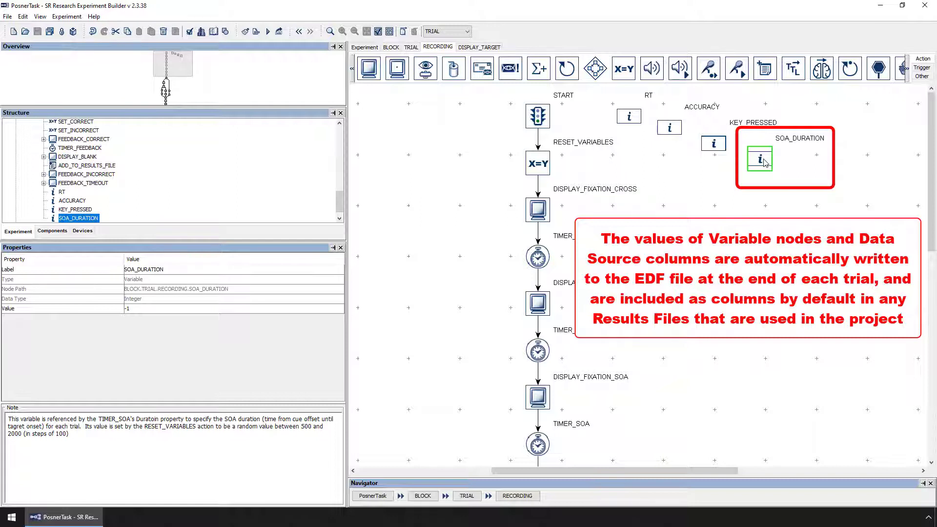
click(468, 32)
Jump to TRIAL, then open the Interest Area Report setup and scroll its Available Variables
click(462, 42)
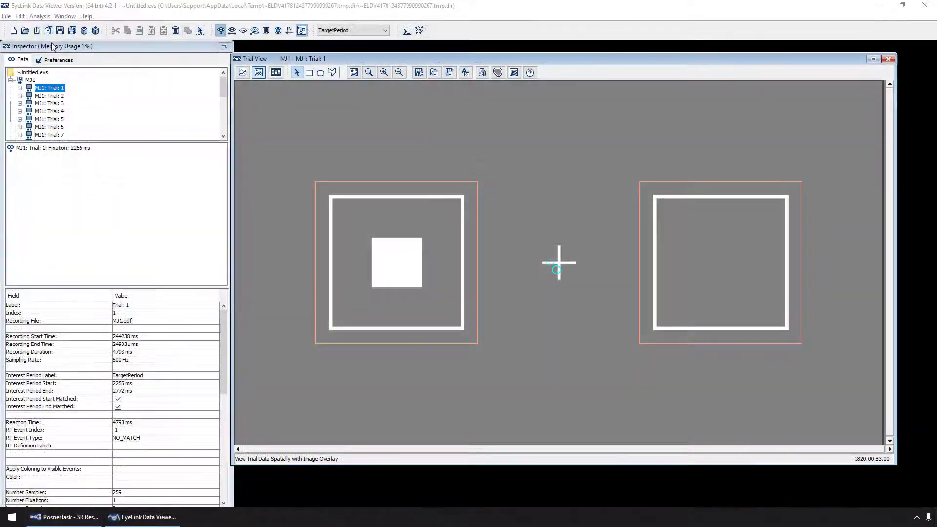
click(40, 16)
mouse_move(54, 27)
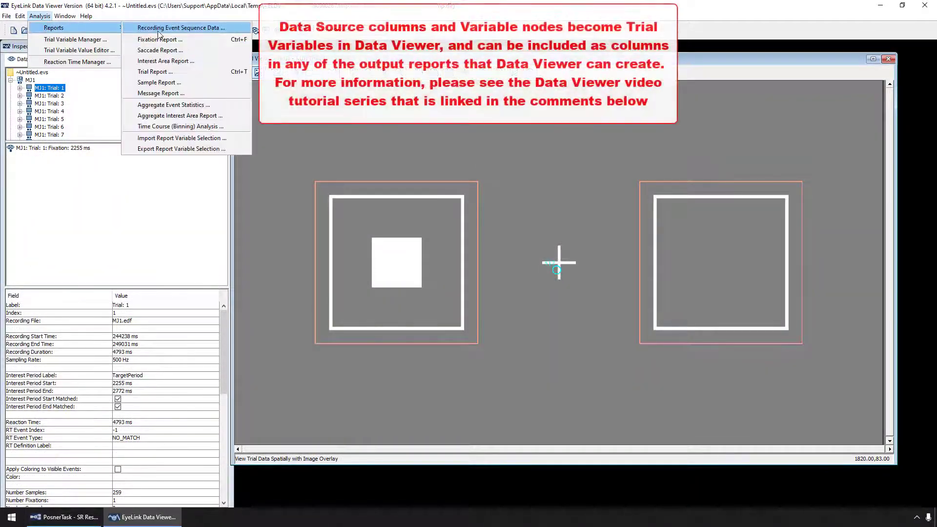
click(161, 61)
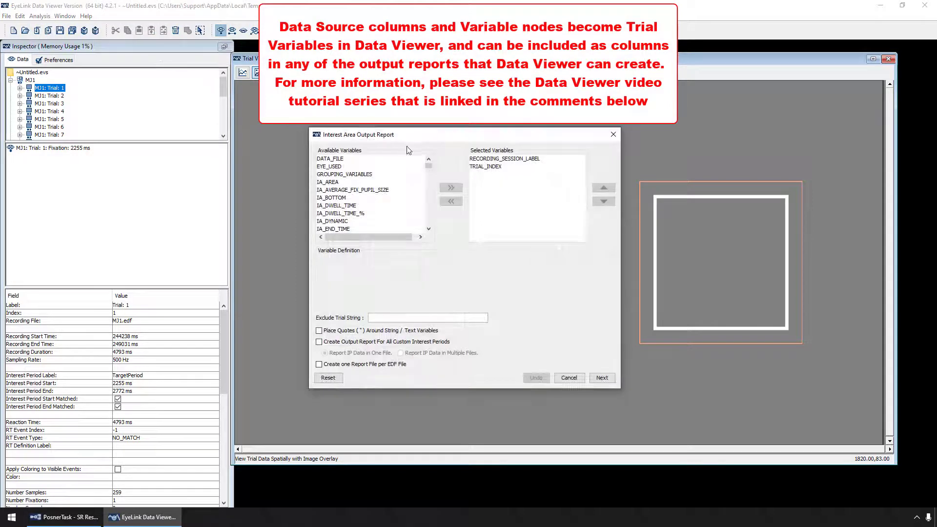
drag(428, 166, 431, 229)
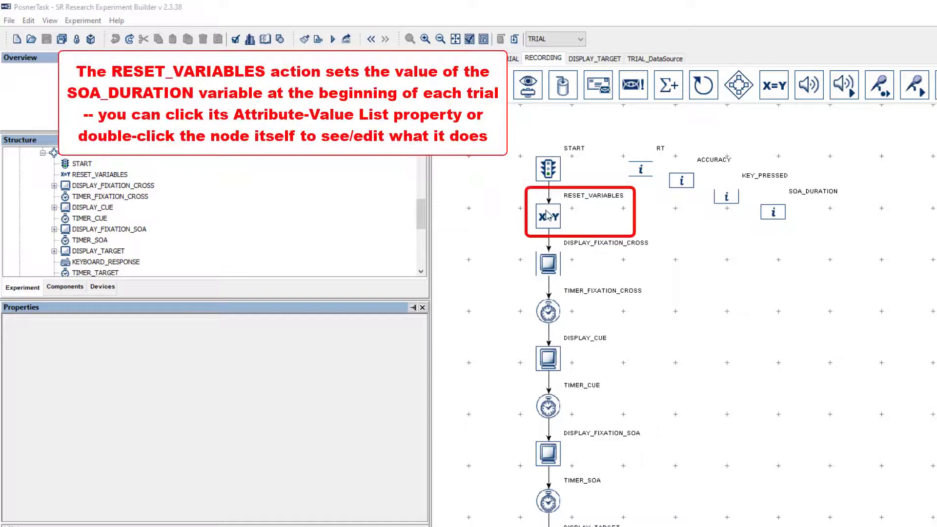
Open RESET_VARIABLES' Attribute-Value List showing SOA_DURATION = random.randrange(500,2001,100)
click(547, 216)
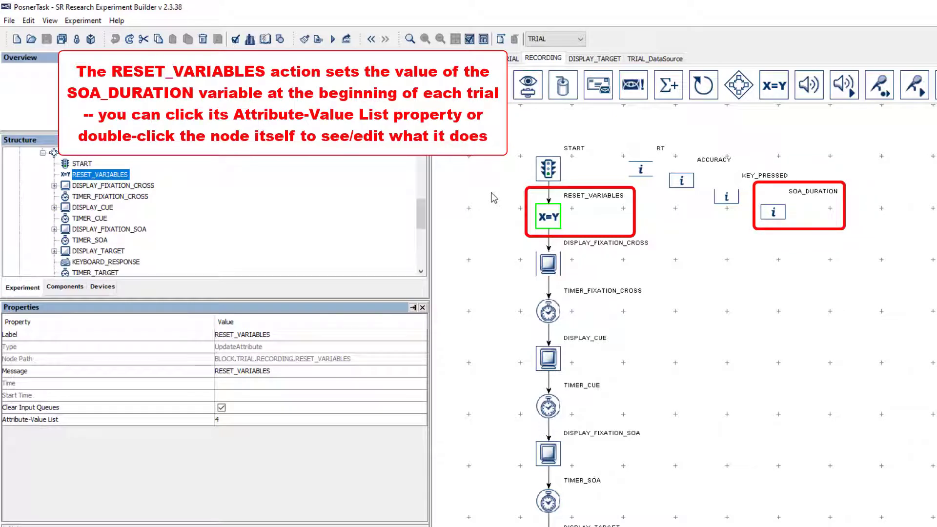
double_click(544, 216)
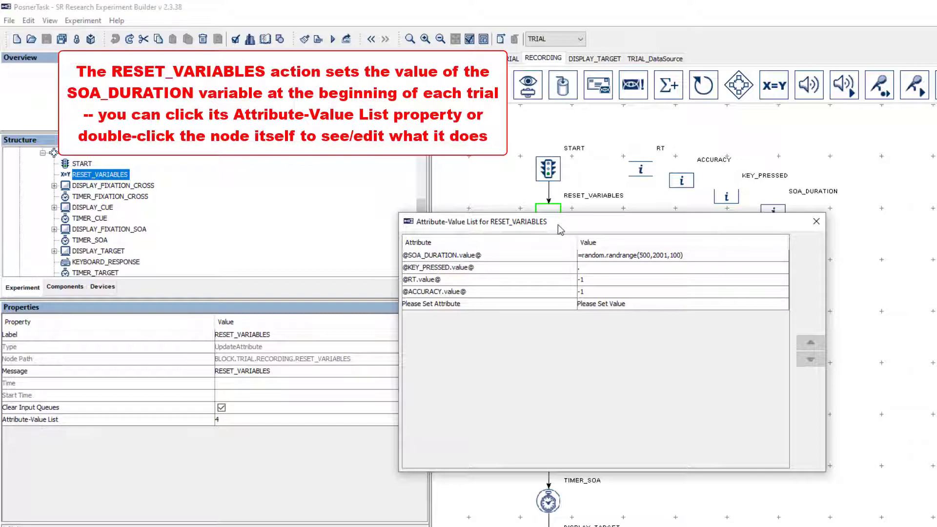
Replace the first assignment's attribute reference with SOA_DURATION's Value from Node Attributes
click(528, 254)
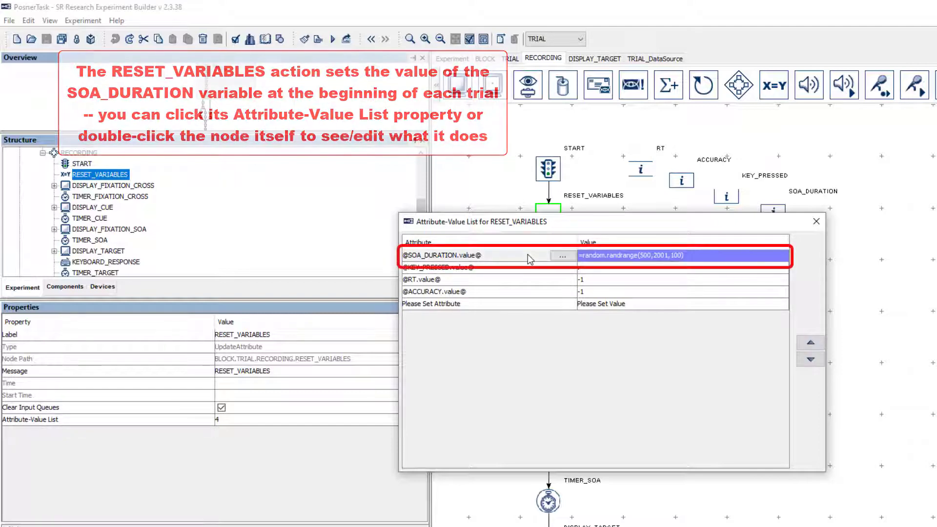
click(562, 256)
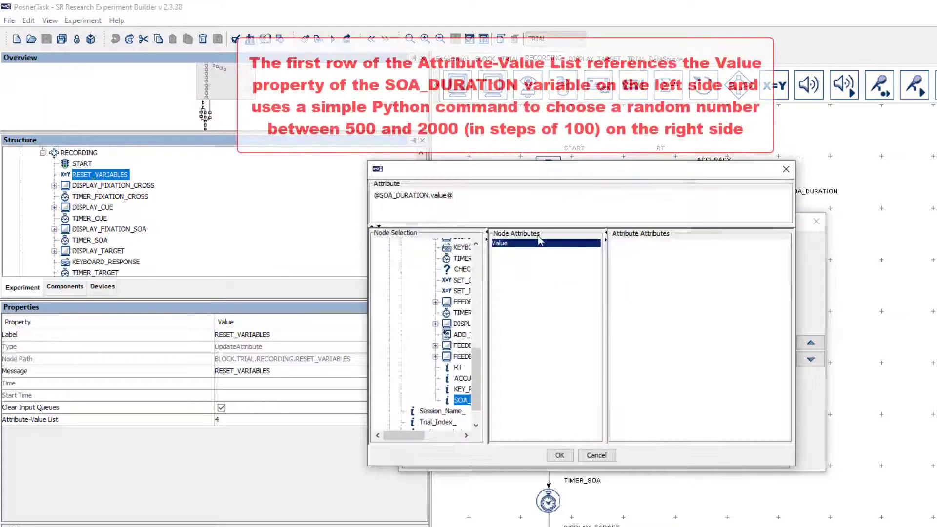
drag(481, 195, 363, 197)
key(BackSpace)
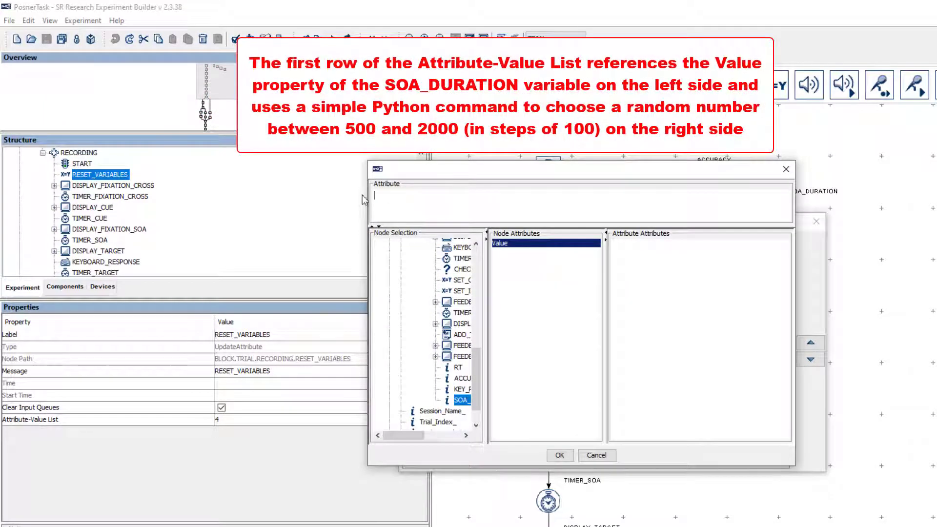
drag(406, 436, 429, 442)
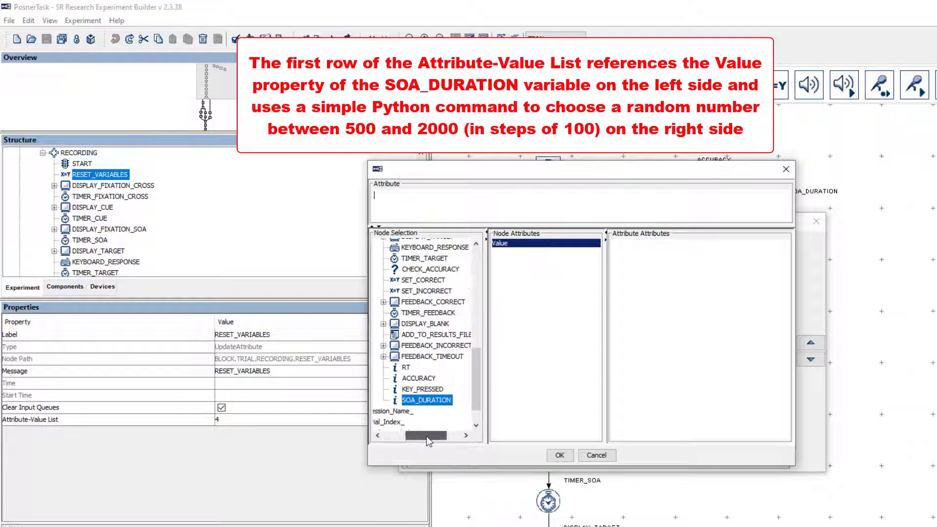
double_click(503, 244)
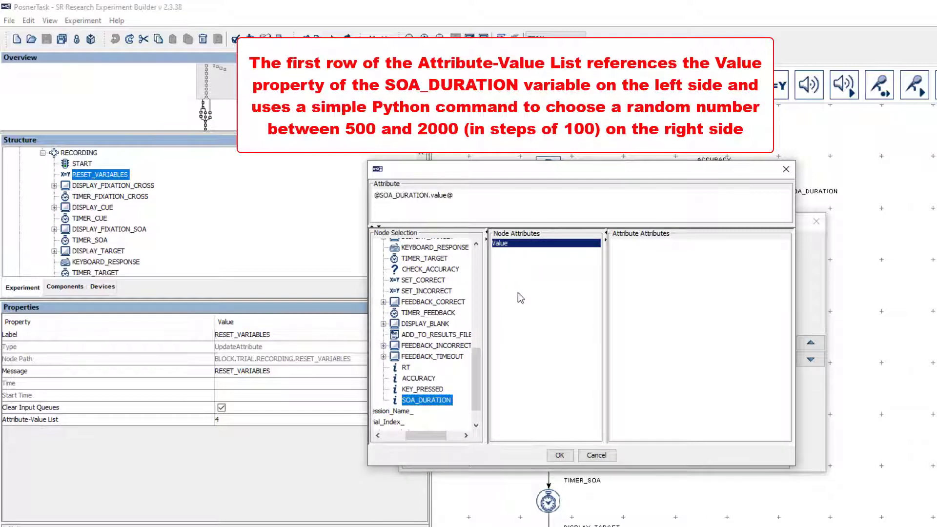
click(553, 455)
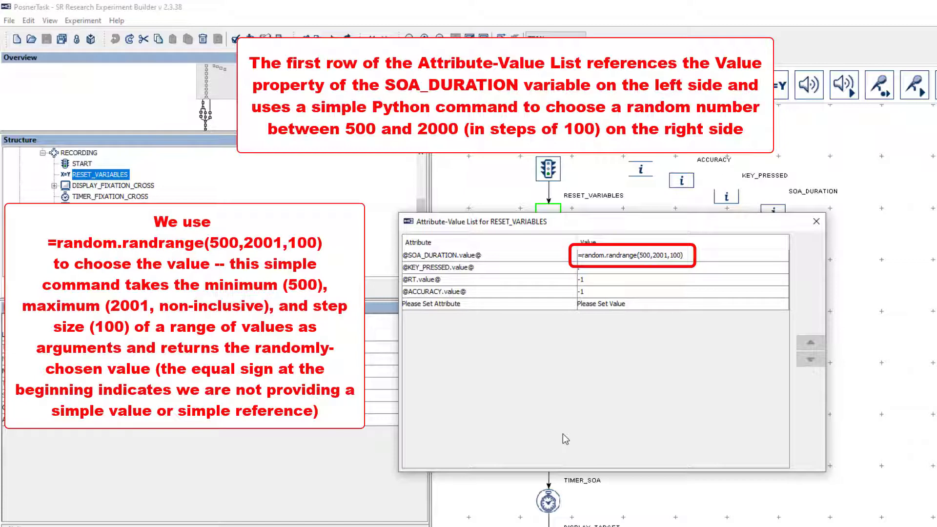
Replace the SOA_DURATION value expression with =random.randrange(500,2001,100)
click(733, 256)
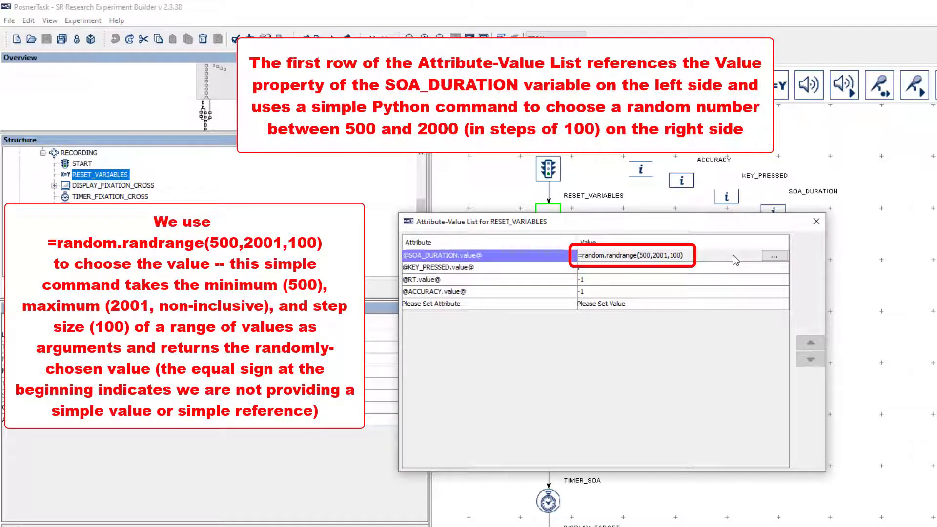
click(773, 255)
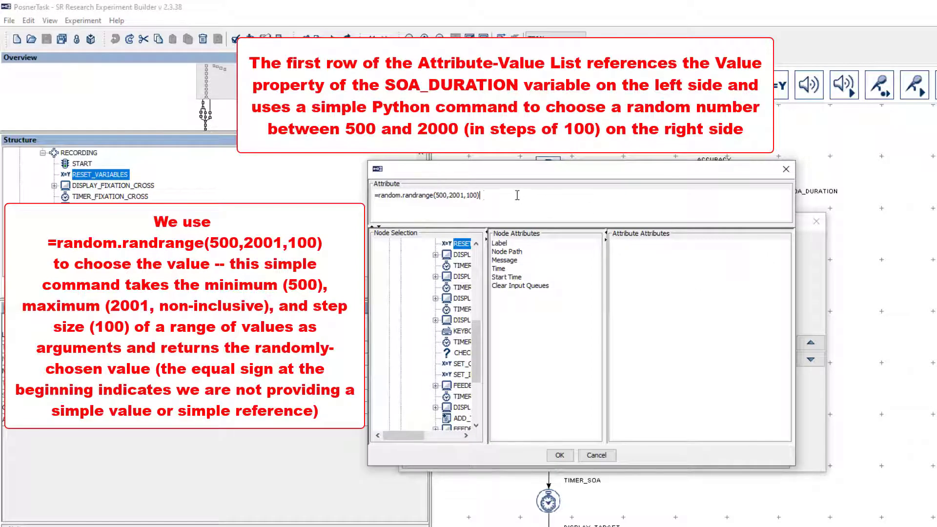
drag(517, 194, 341, 195)
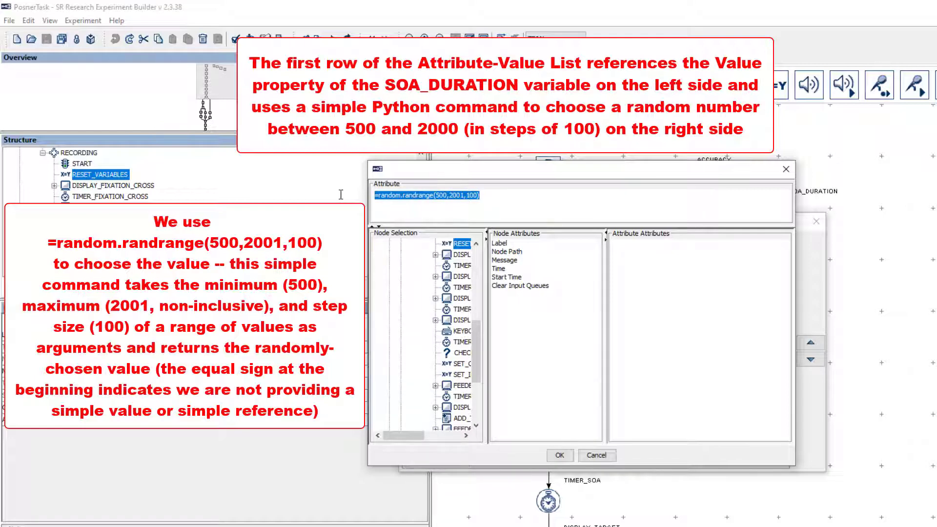
text(=)
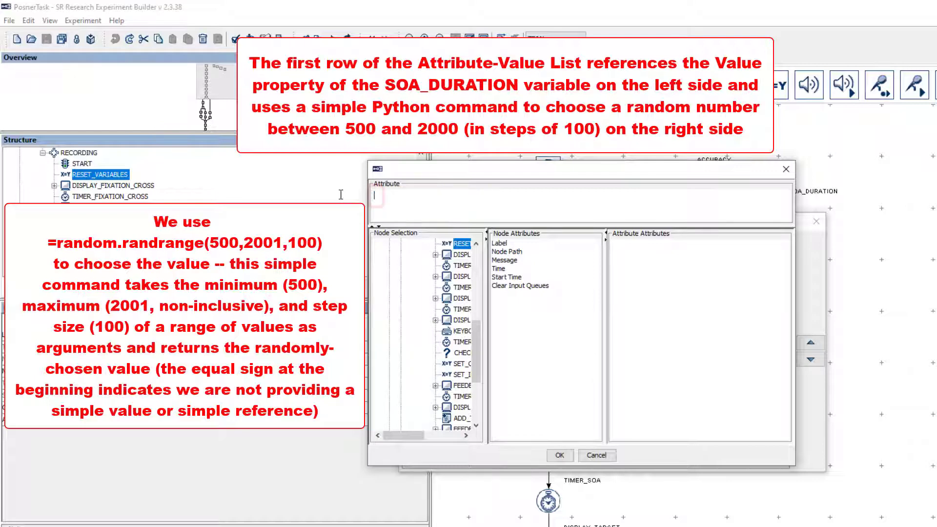
text(random.randrange)
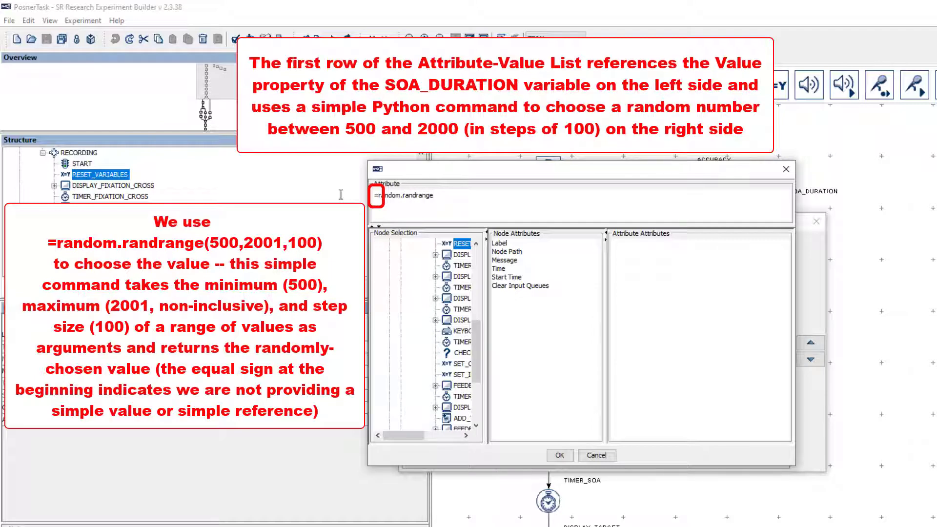
text((500,)
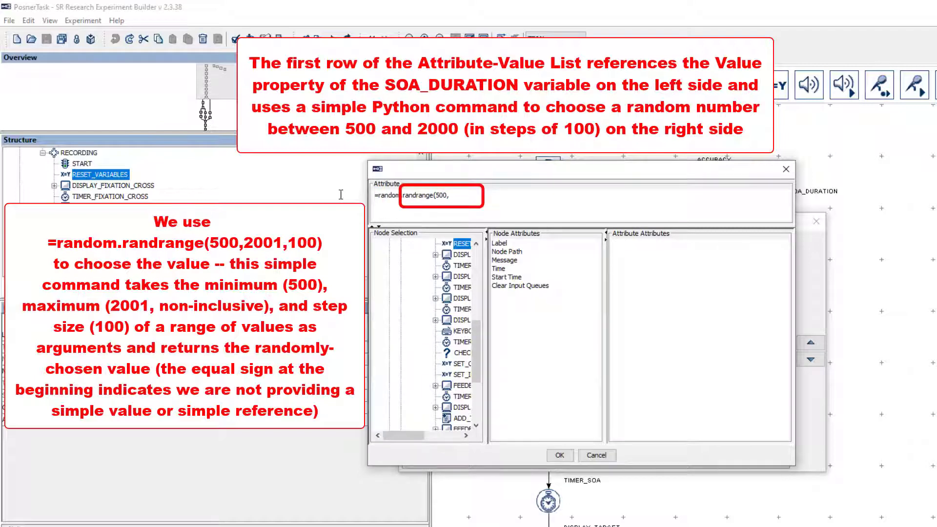
text(2001,100))
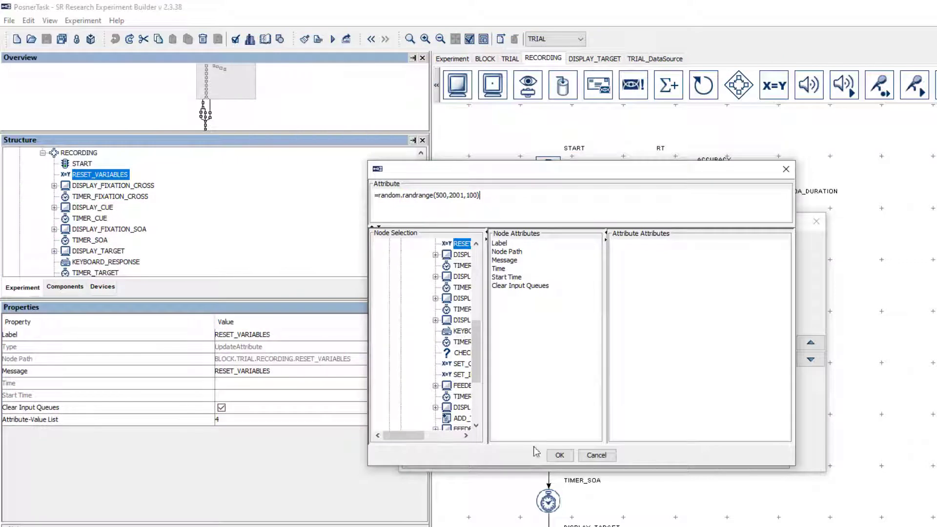
click(558, 455)
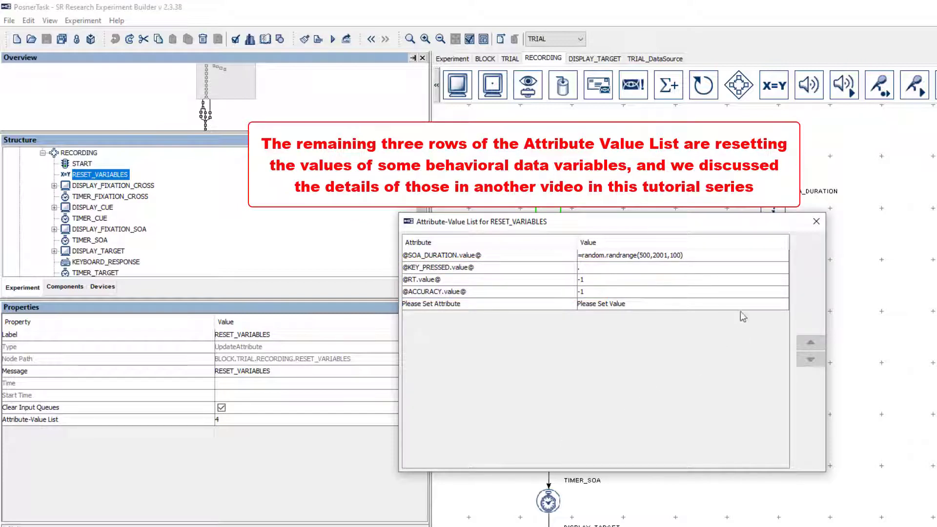
click(815, 226)
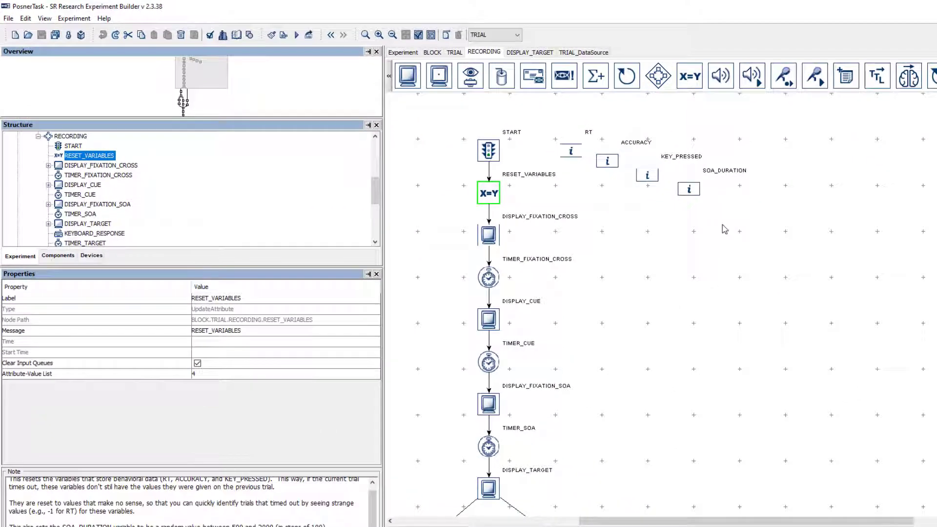
click(488, 447)
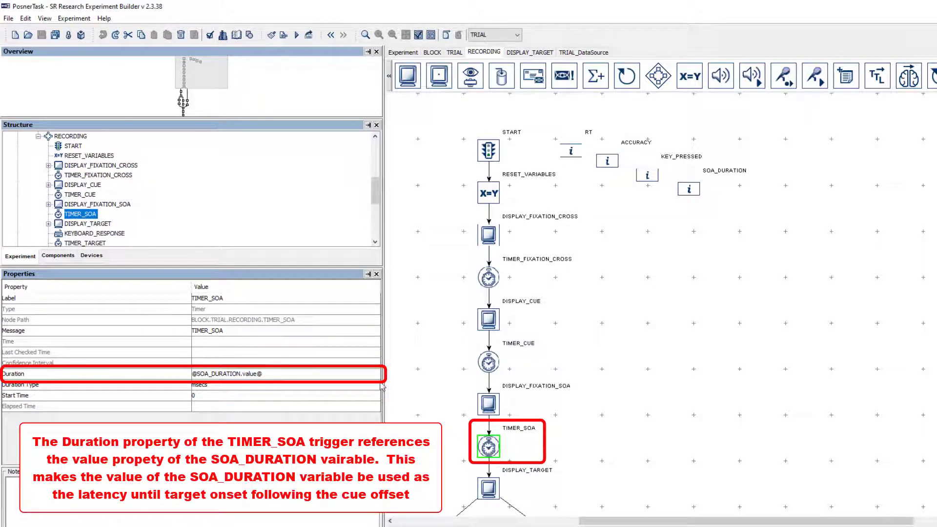
click(335, 377)
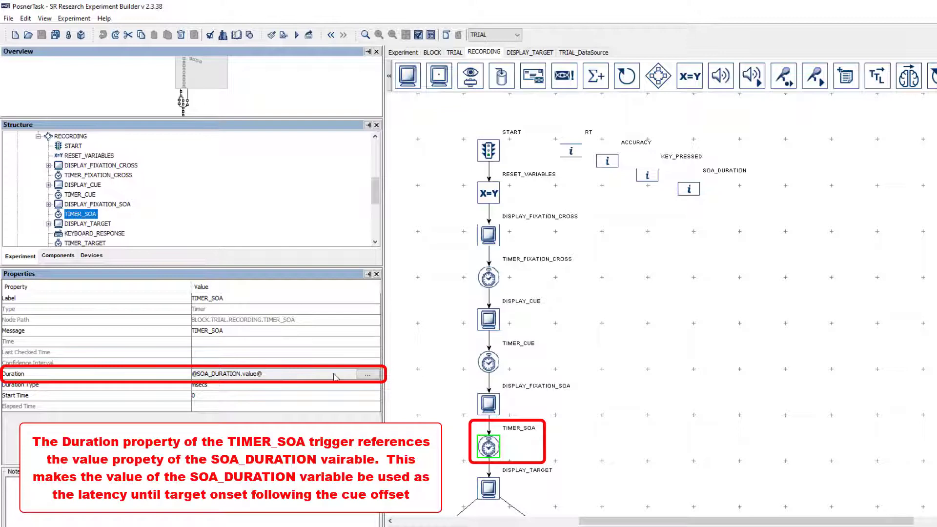
click(368, 375)
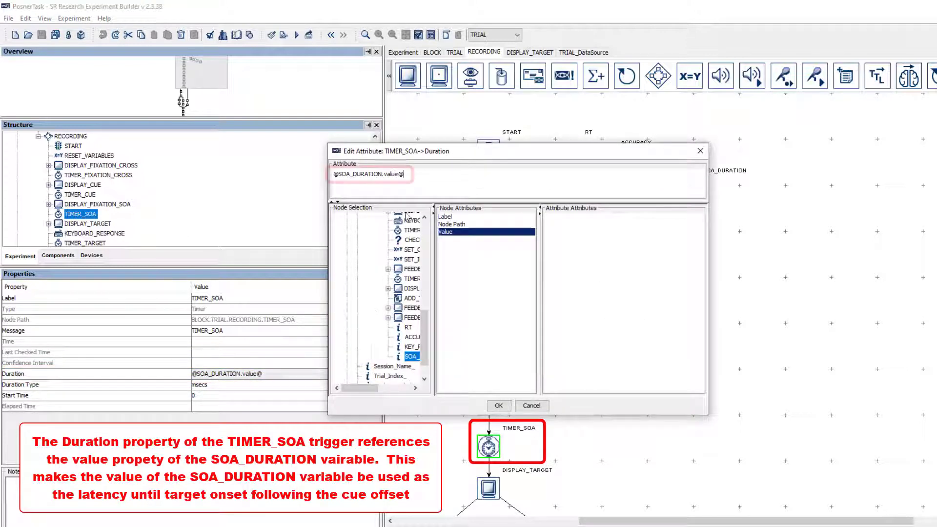
drag(403, 174, 293, 175)
key(BackSpace)
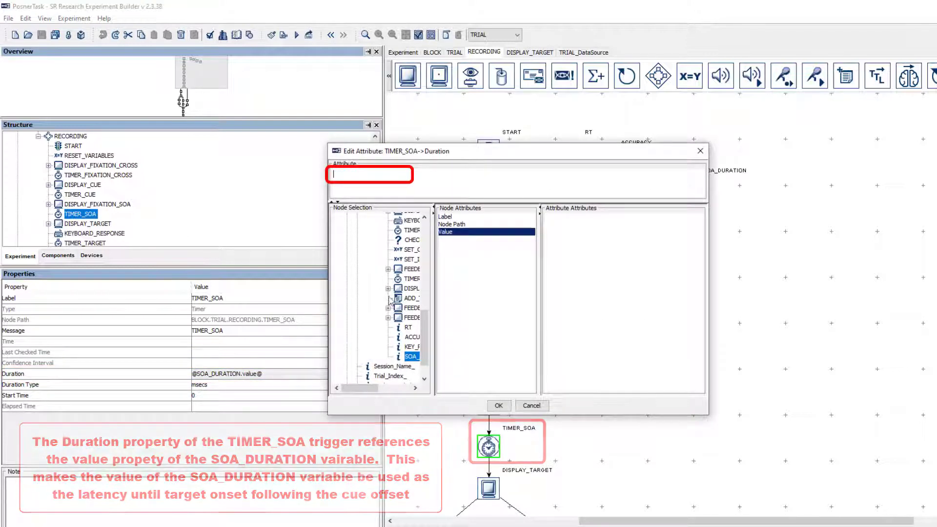